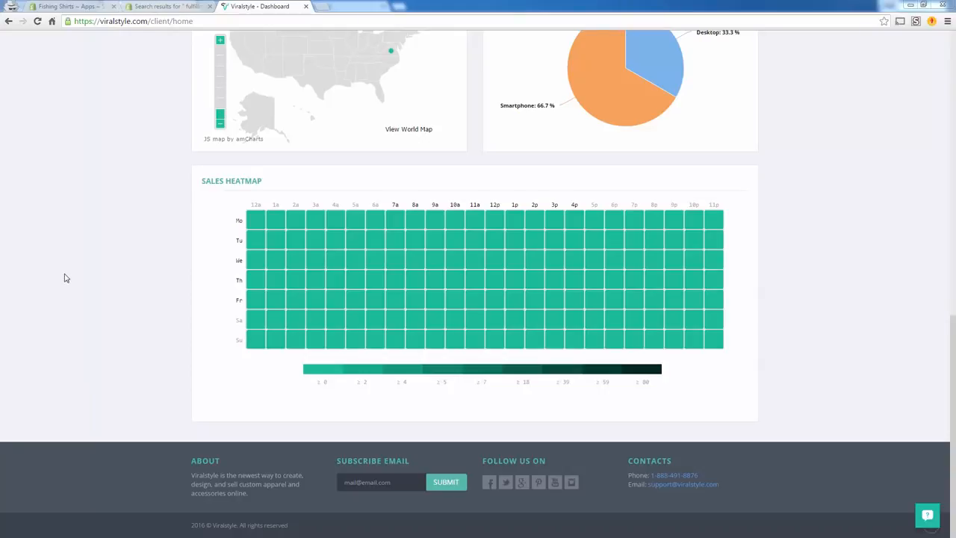
# Step: Open the Viralstyle blog at blog.viralstyle.com in a new browser tab and look over its recent posts
pyautogui.click(319, 11)
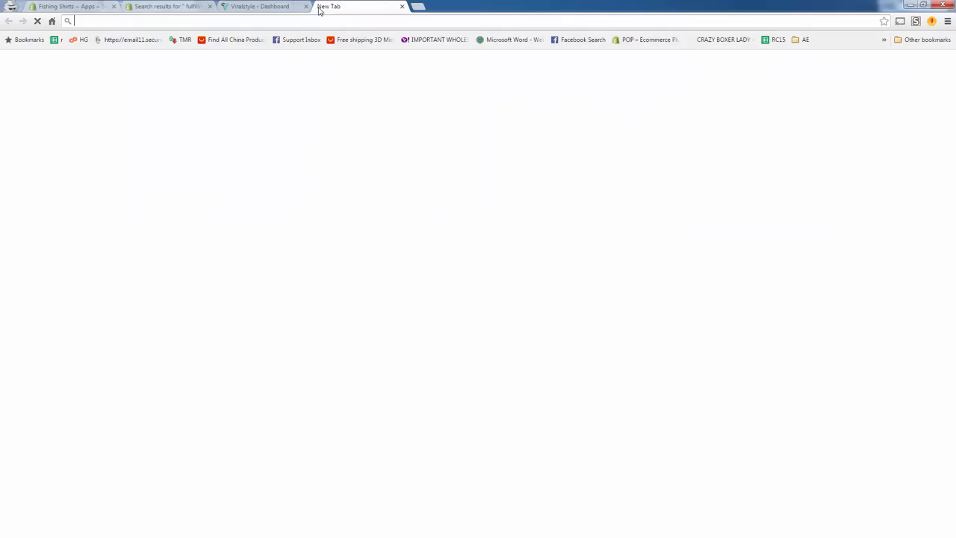
pyautogui.write('blog.viralstyle.com')
pyautogui.press('Return')
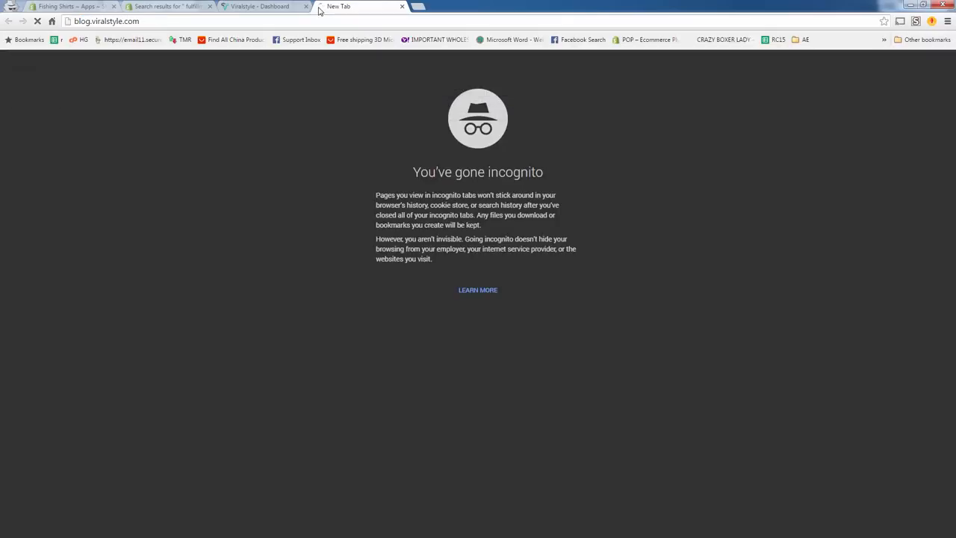
pyautogui.scroll(-6, 321, 196)
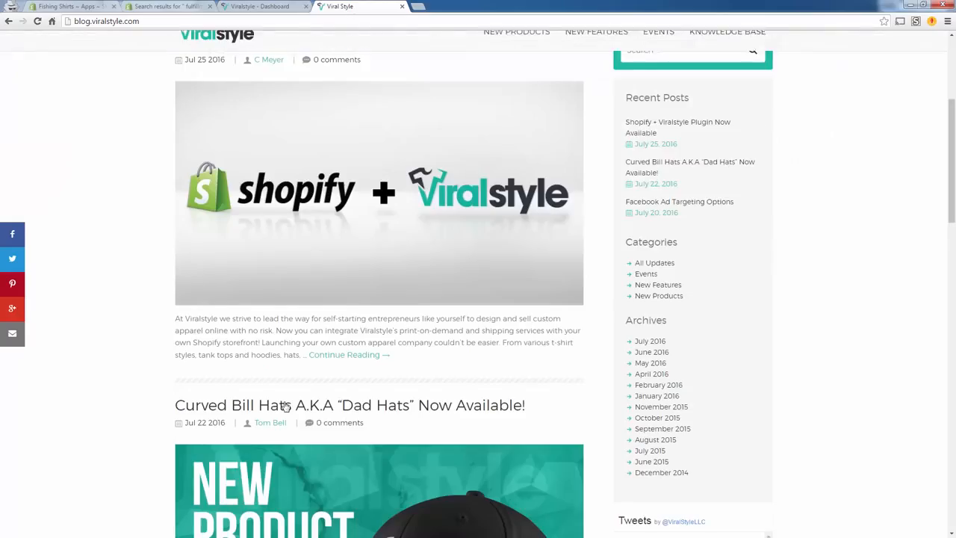
pyautogui.scroll(3, 321, 195)
pyautogui.scroll(5, 321, 196)
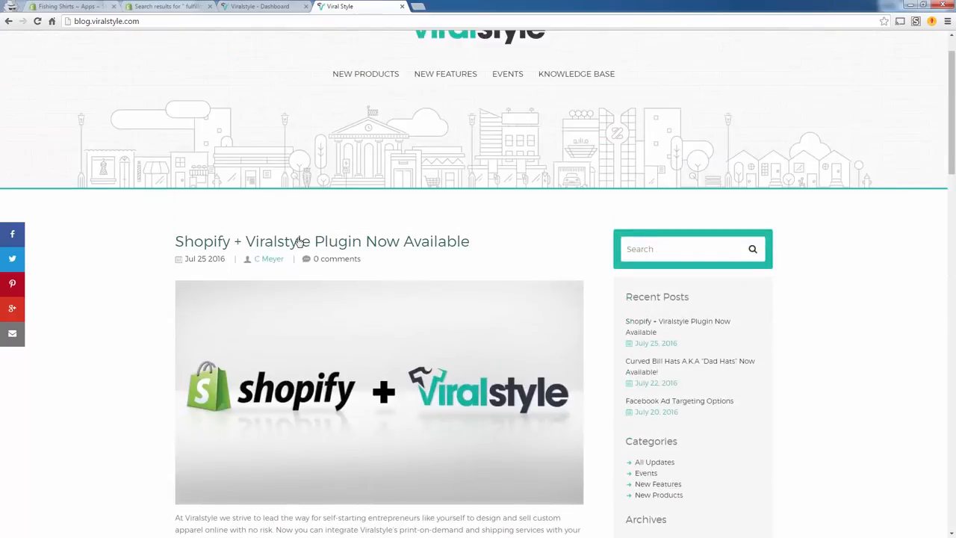
# Step: Open the "Shopify + Viralstyle Plugin Now Available" post and follow its link to the Viralstyle Fulfillment app listing
pyautogui.click(301, 243)
pyautogui.scroll(-10, 314, 351)
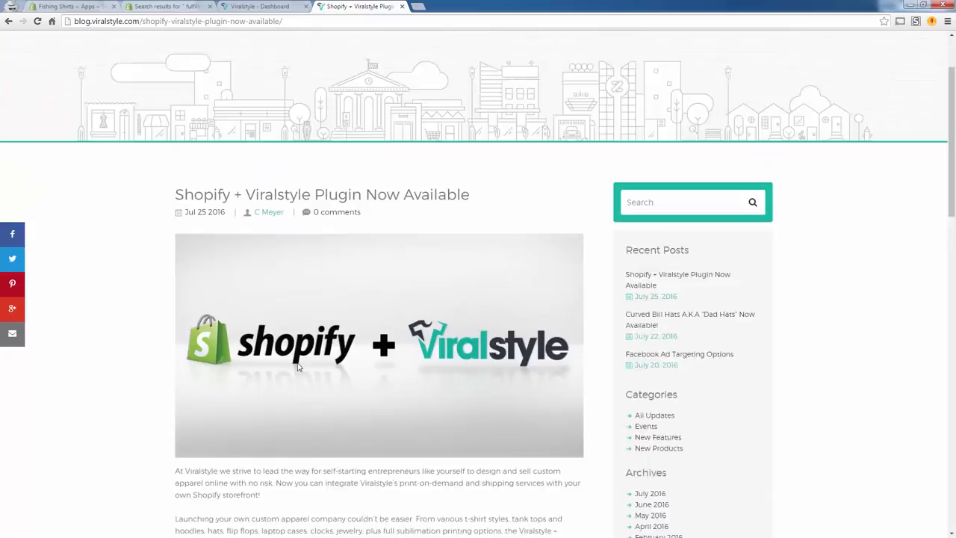
pyautogui.click(380, 314)
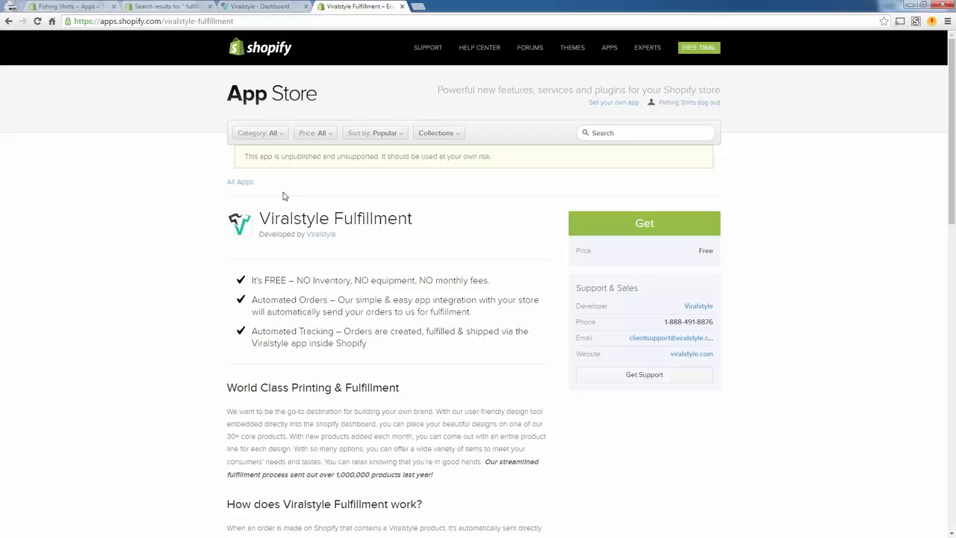
# Step: Get the Viralstyle Fulfillment app and install it on the Fishing Shirts store
pyautogui.moveTo(251, 279); pyautogui.dragTo(546, 279)
pyautogui.click(544, 281)
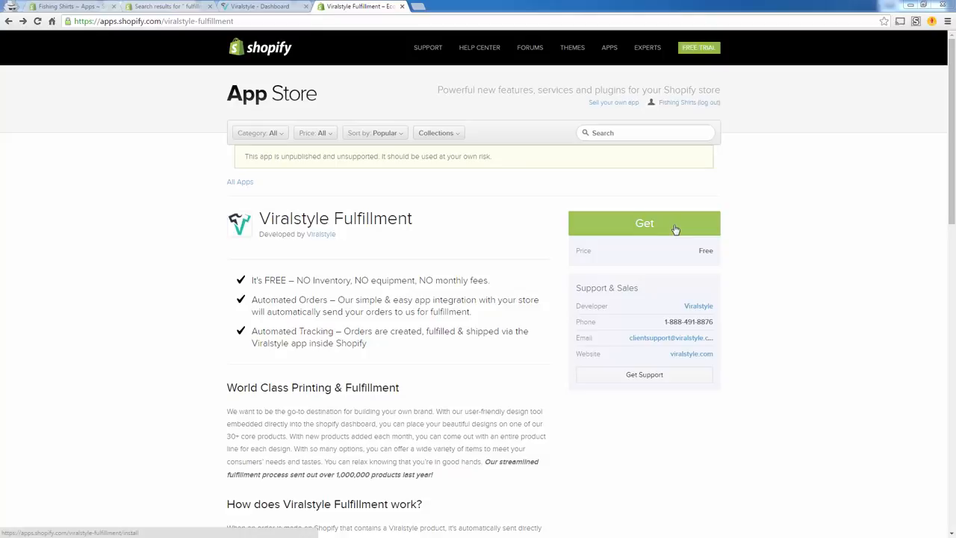
pyautogui.click(675, 229)
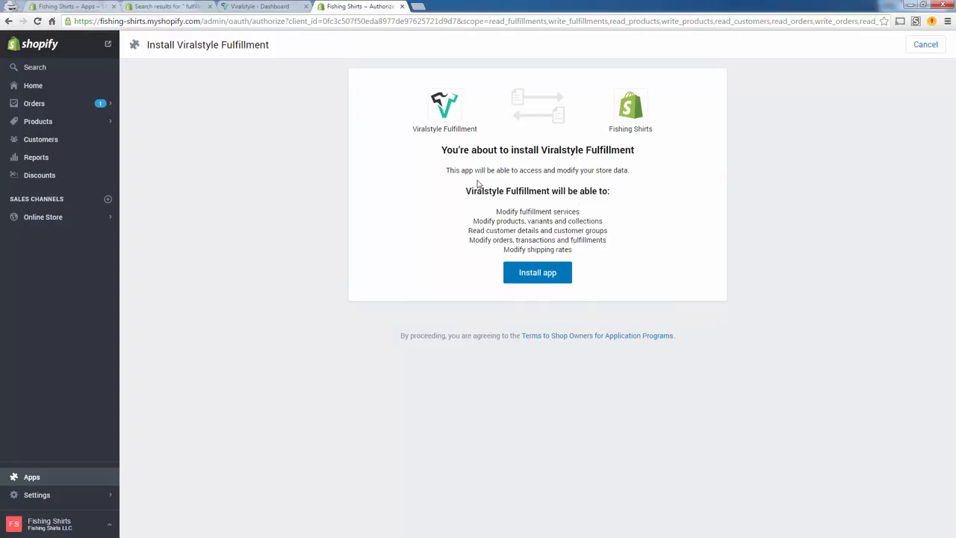
pyautogui.click(530, 283)
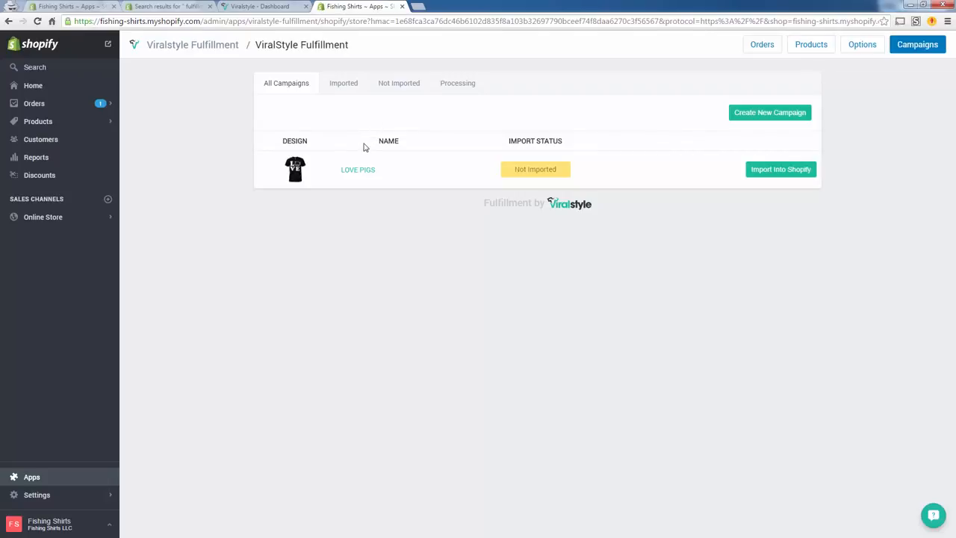
# Step: Save the app's plugin configuration with Auto Fulfill Orders and Use Product Style As Variant enabled
pyautogui.click(864, 45)
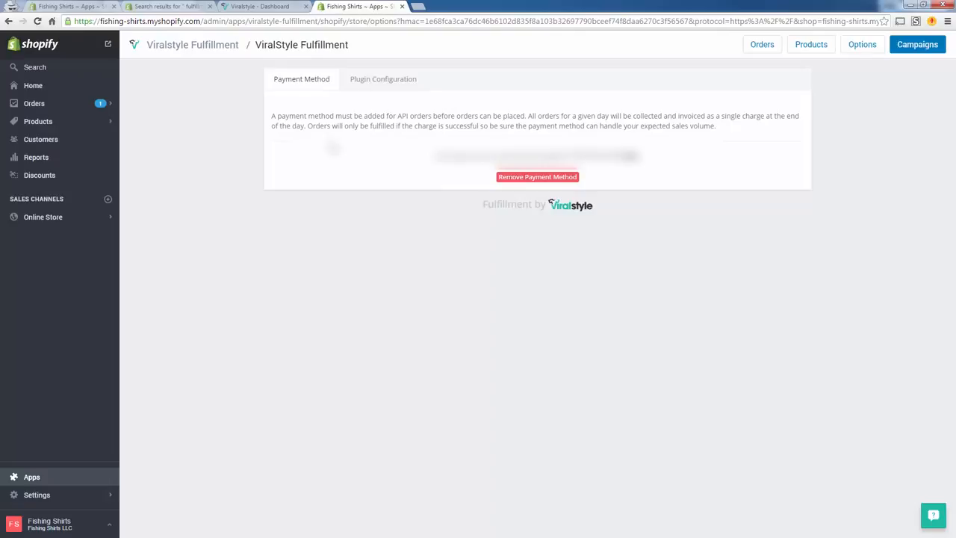
pyautogui.click(372, 78)
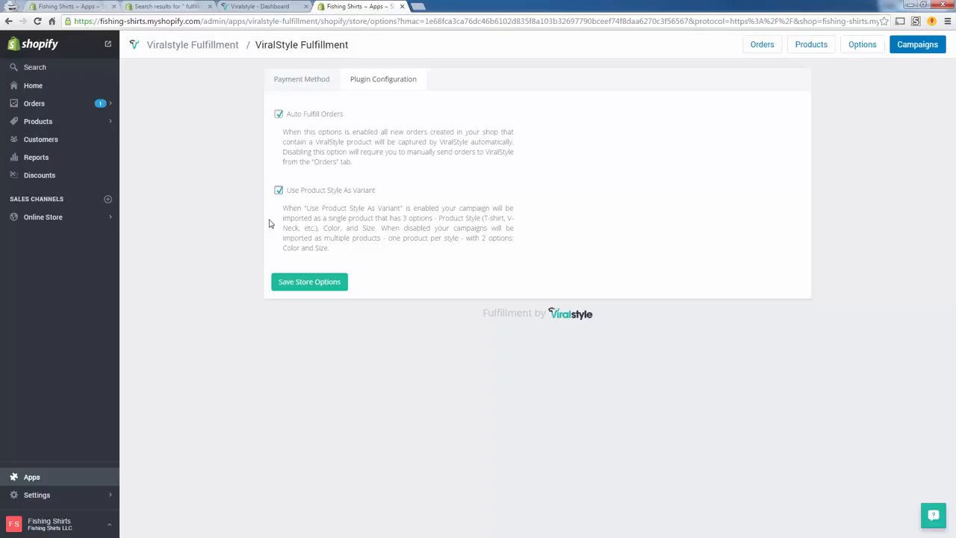
pyautogui.click(290, 289)
# Step: Start a new campaign with the short-sleeve Unisex Cotton Tee in black as its product
pyautogui.click(917, 52)
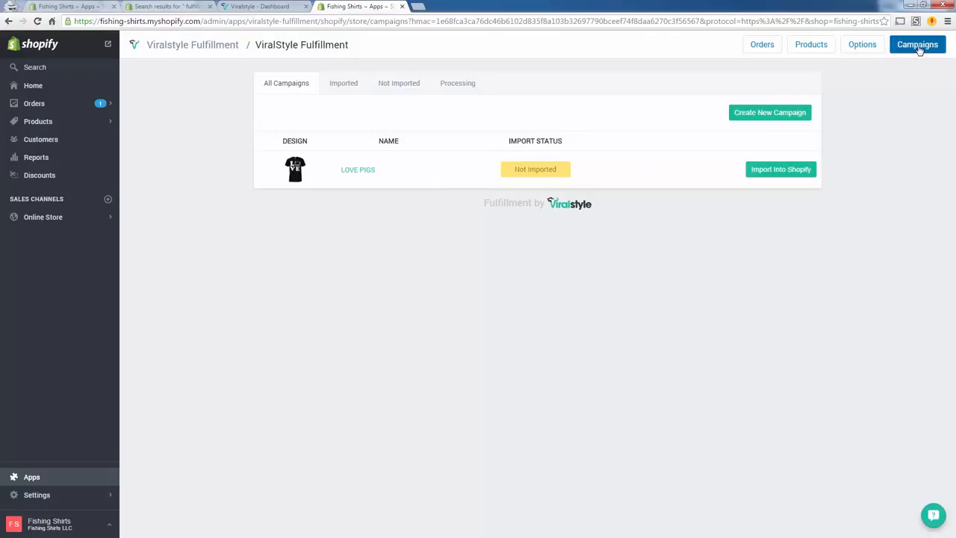
pyautogui.click(750, 116)
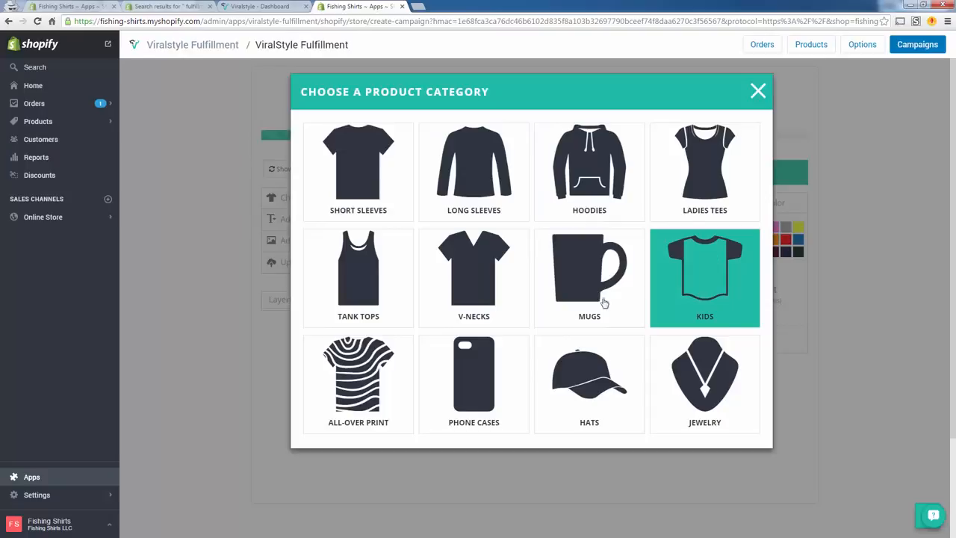
pyautogui.click(384, 164)
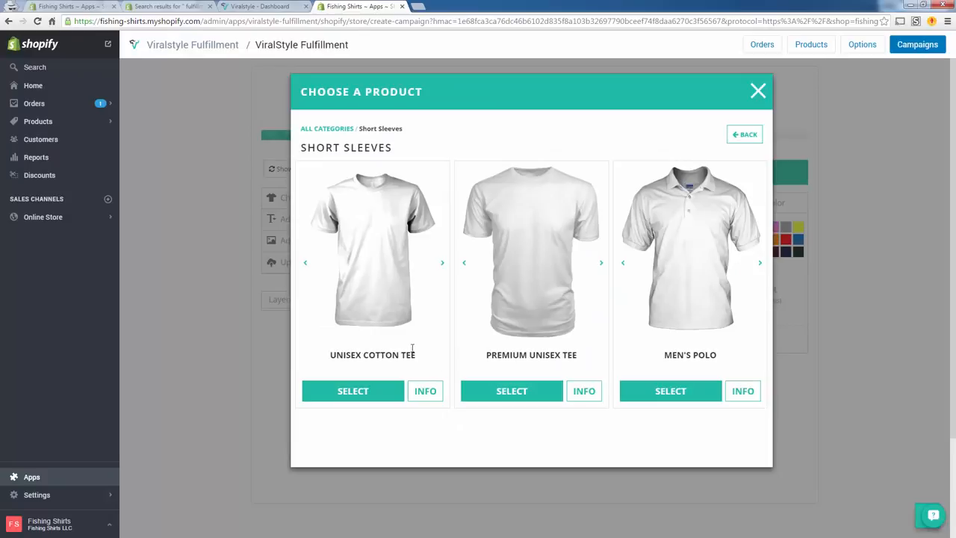
pyautogui.click(362, 395)
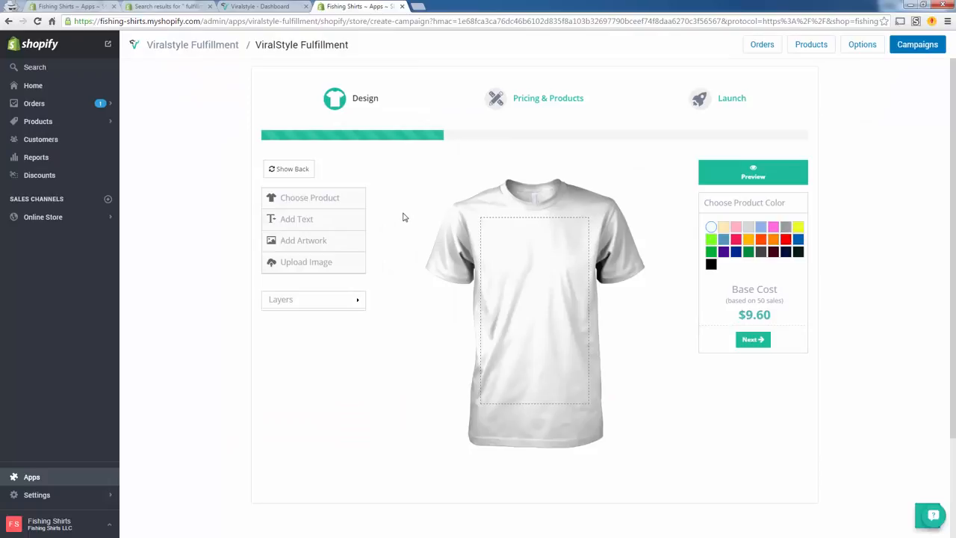
pyautogui.click(711, 264)
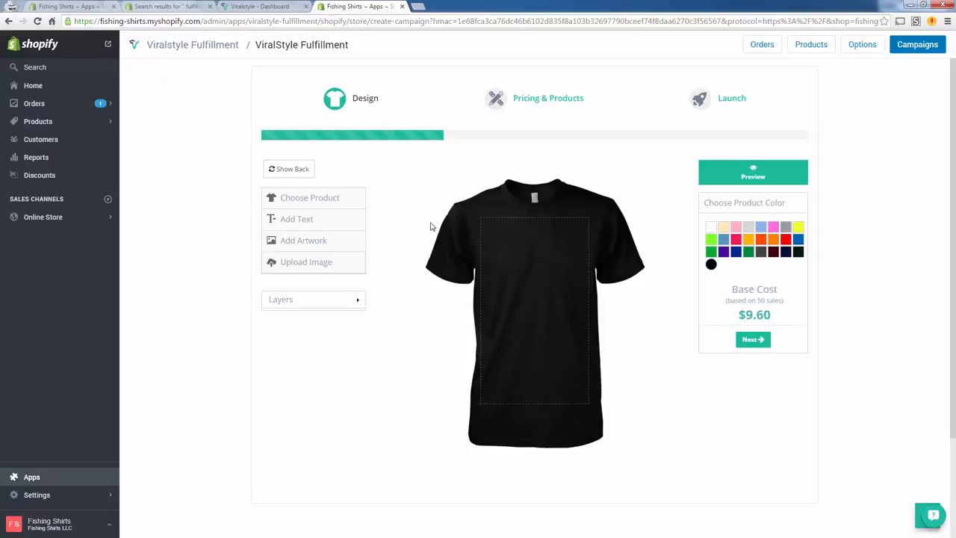
# Step: Upload the white LOVE pig image to the shirt front and move it up towards the chest
pyautogui.click(305, 263)
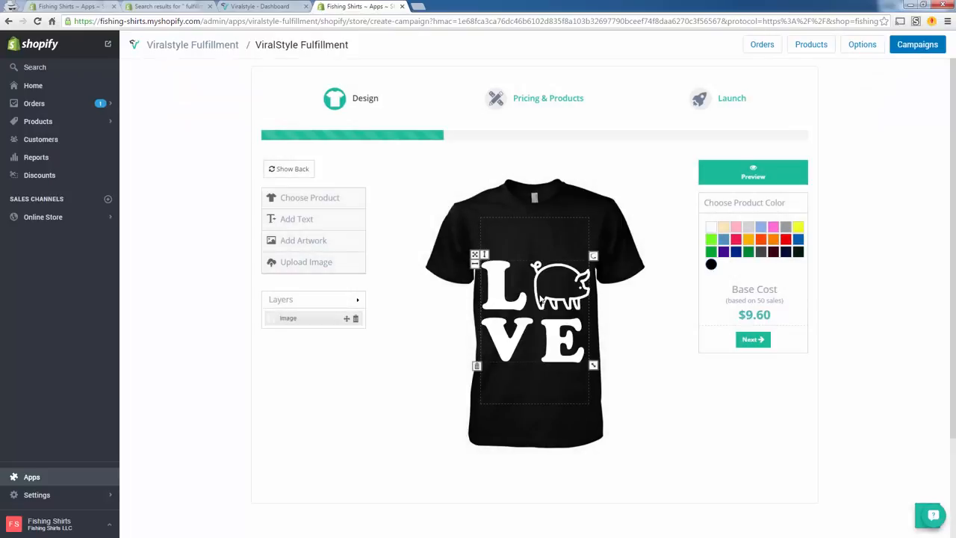
pyautogui.moveTo(540, 299); pyautogui.dragTo(539, 284)
pyautogui.press('Up')
pyautogui.press('Up')
pyautogui.press('Up')
pyautogui.press('Up')
pyautogui.press('Up')
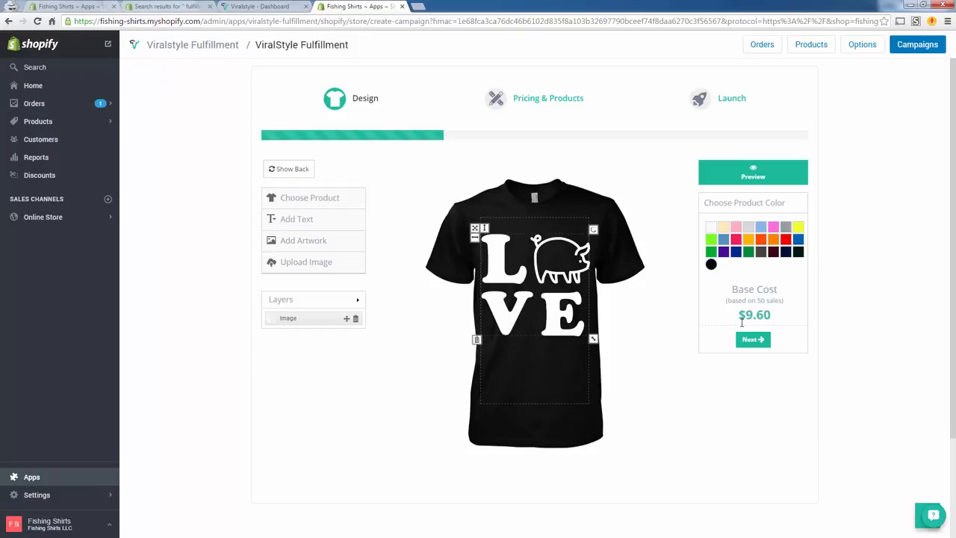
pyautogui.press('Up')
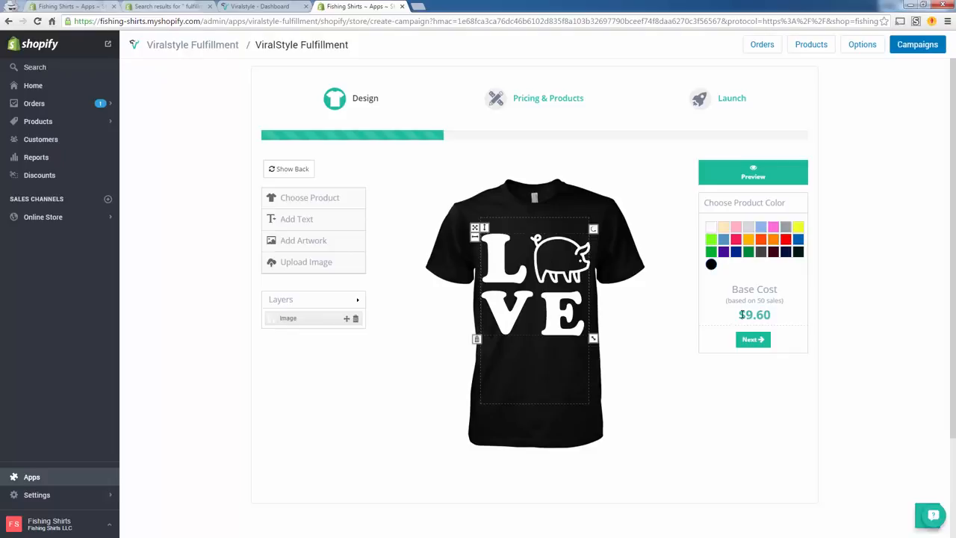
pyautogui.moveTo(725, 301); pyautogui.dragTo(798, 299)
pyautogui.click(792, 309)
pyautogui.moveTo(733, 288); pyautogui.dragTo(779, 302)
pyautogui.click(764, 314)
pyautogui.click(586, 362)
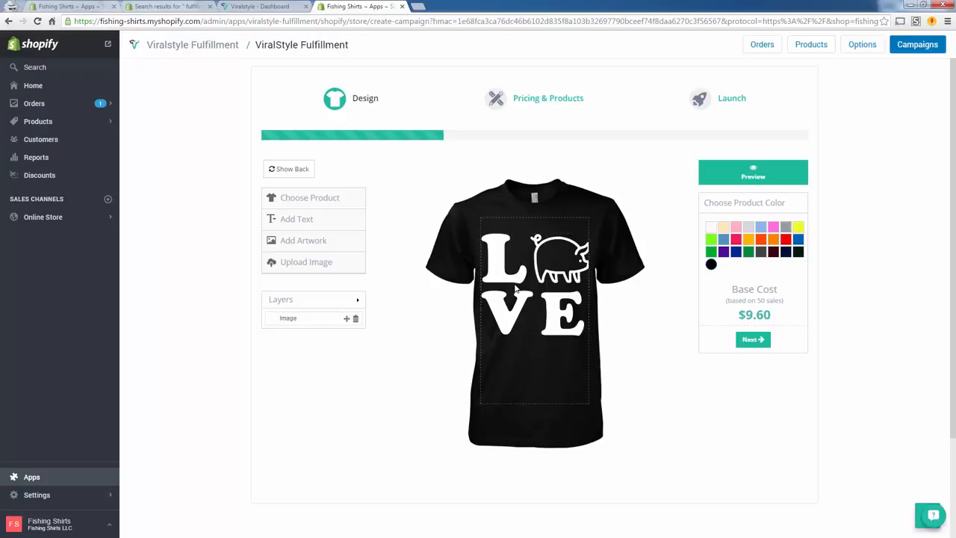
# Step: Proceed to pricing and products and add lime green as a second colour for the Unisex Cotton Tee
pyautogui.click(753, 339)
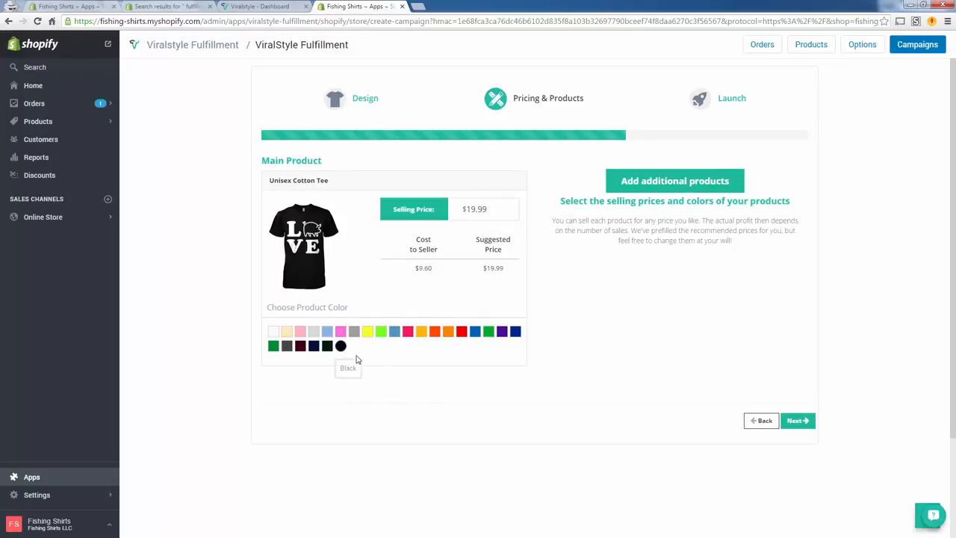
pyautogui.click(381, 332)
pyautogui.click(381, 332)
# Step: Add the Women's Crew Tee and the Gildan Hoodie to the campaign as additional products
pyautogui.click(702, 187)
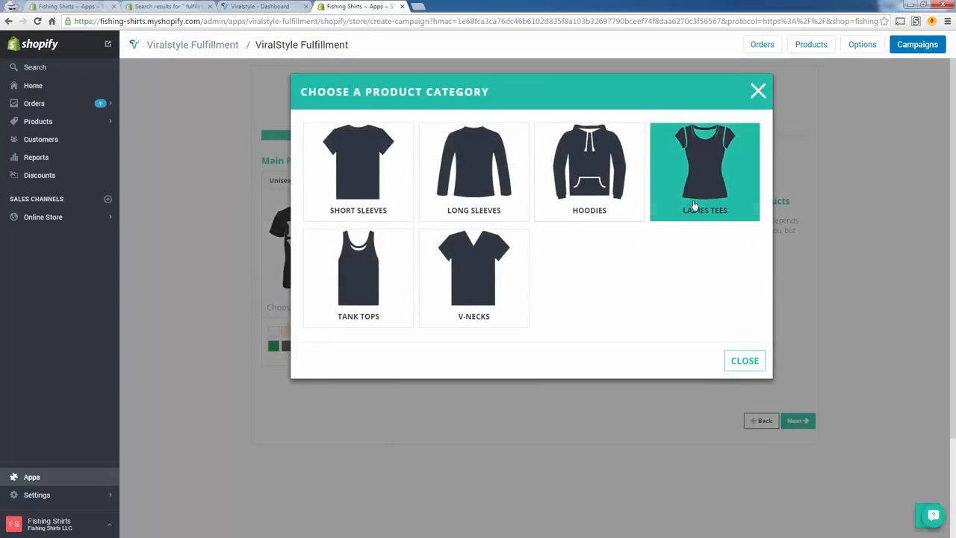
pyautogui.click(710, 178)
pyautogui.click(377, 364)
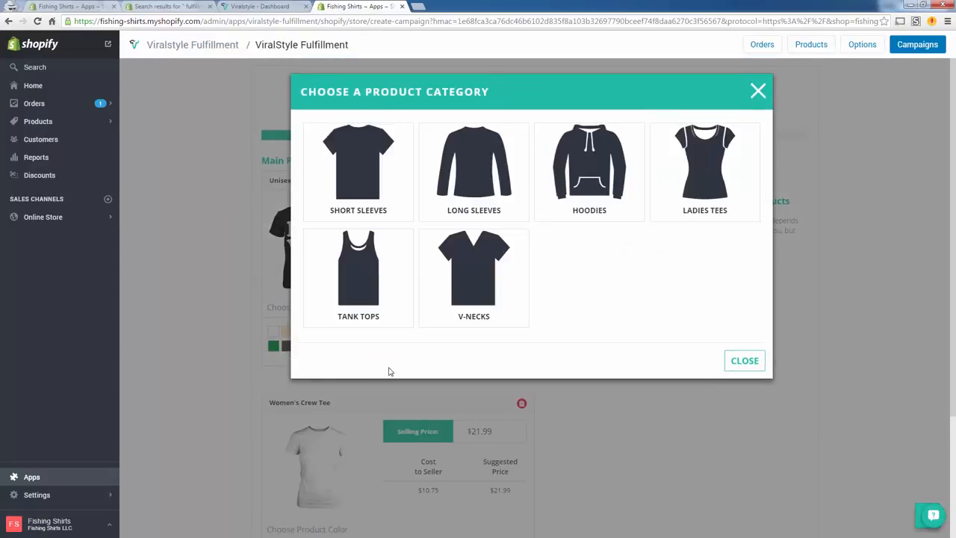
pyautogui.click(589, 175)
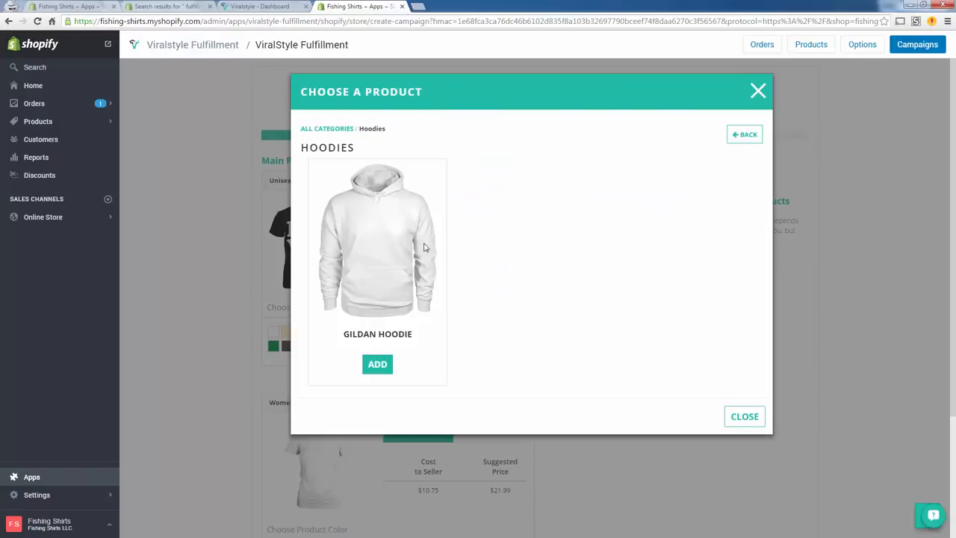
pyautogui.click(377, 364)
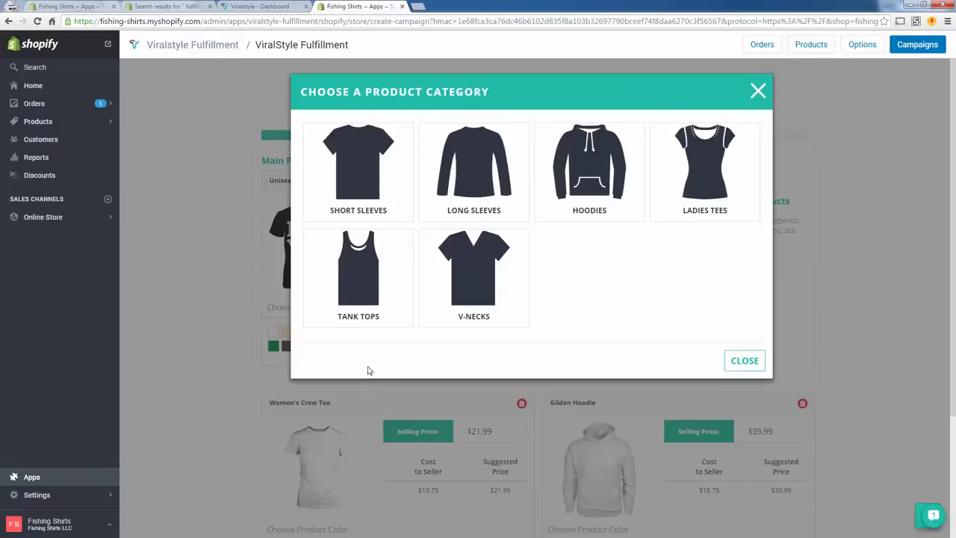
pyautogui.click(743, 361)
# Step: Set the selling price of both the Unisex Cotton Tee and the Women's Crew Tee to $22.99
pyautogui.scroll(-2, 652, 377)
pyautogui.scroll(2, 486, 148)
pyautogui.click(474, 154)
pyautogui.write('$22.99')
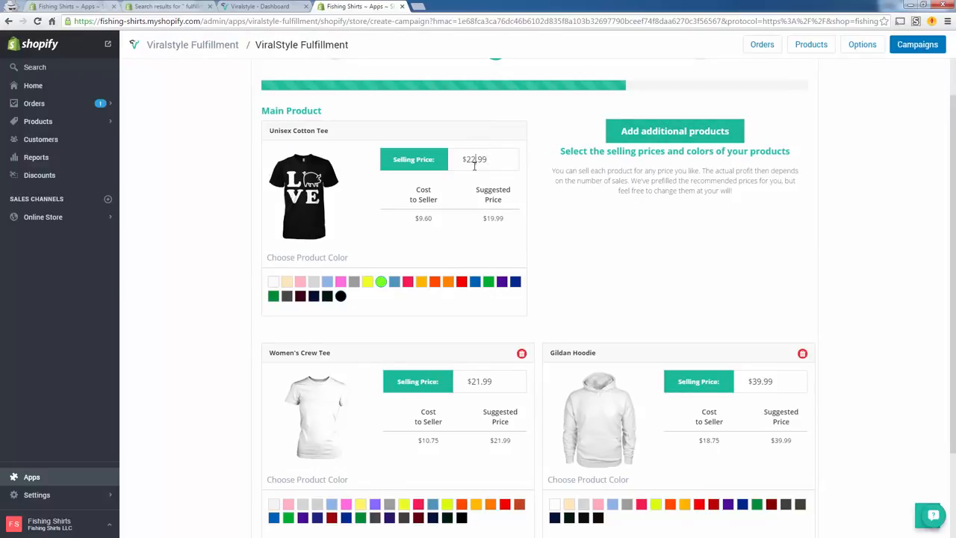
pyautogui.hotkey('ctrl', 'a')
pyautogui.hotkey('ctrl', 'c')
pyautogui.click(488, 379)
pyautogui.hotkey('ctrl', 'v')
pyautogui.scroll(-2, 747, 329)
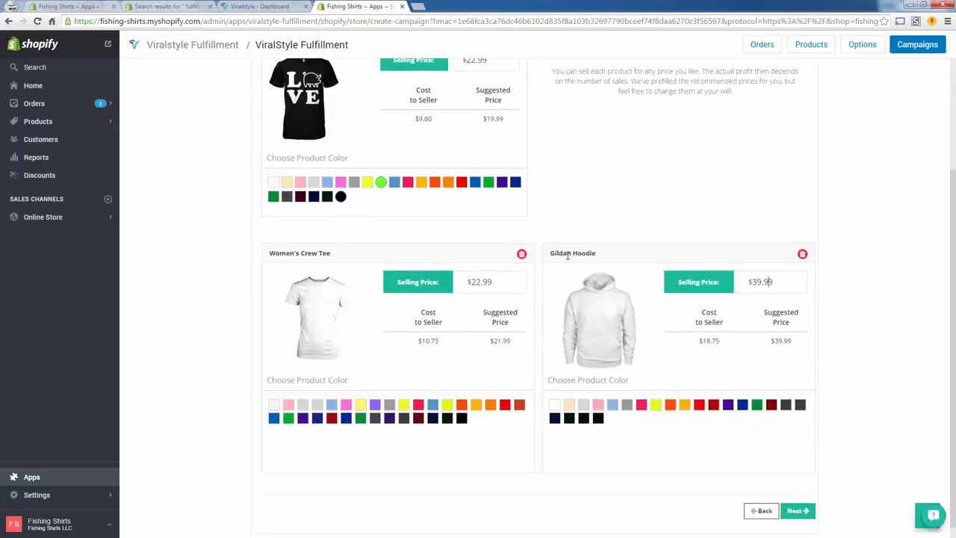
# Step: Offer the Women's Crew Tee and Gildan Hoodie in black and safety green, and proceed to the launch details
pyautogui.click(461, 418)
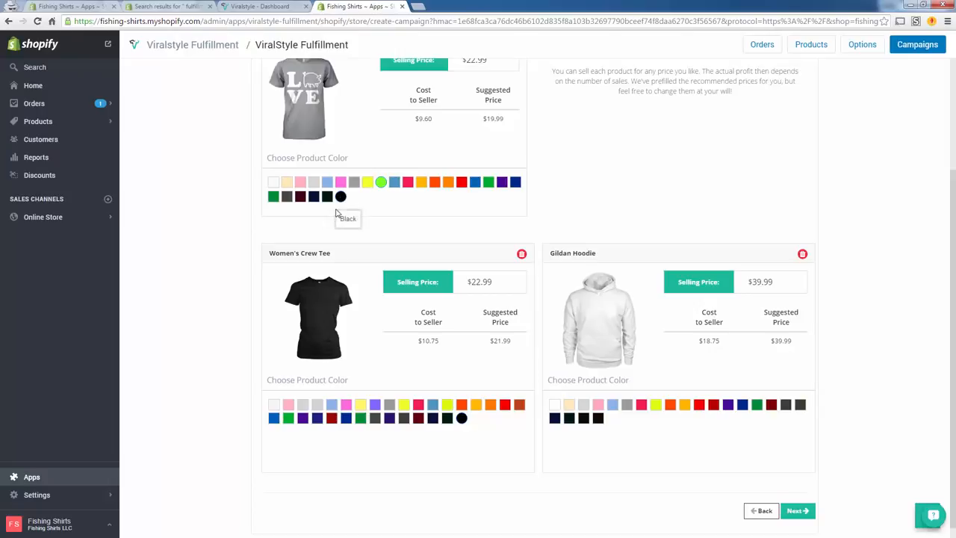
pyautogui.click(447, 404)
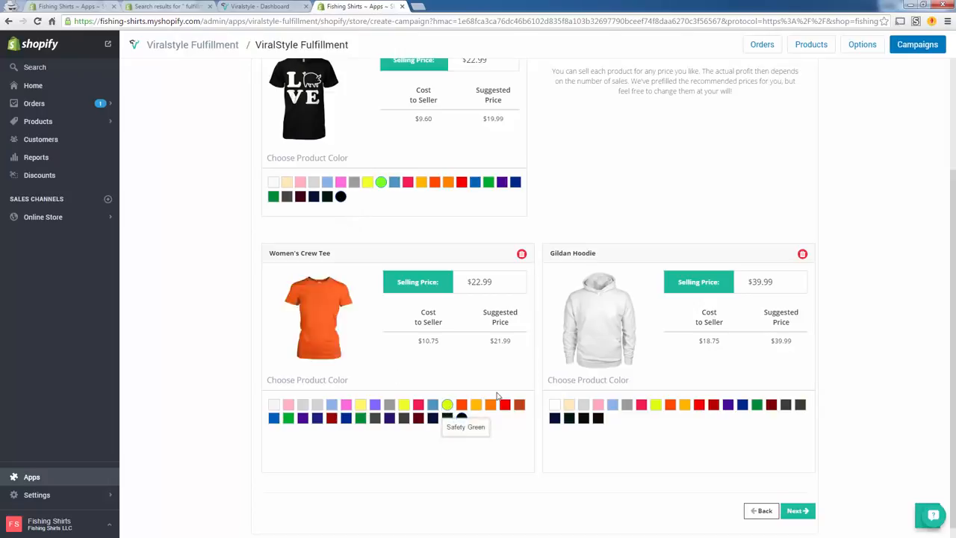
pyautogui.click(597, 418)
pyautogui.click(656, 404)
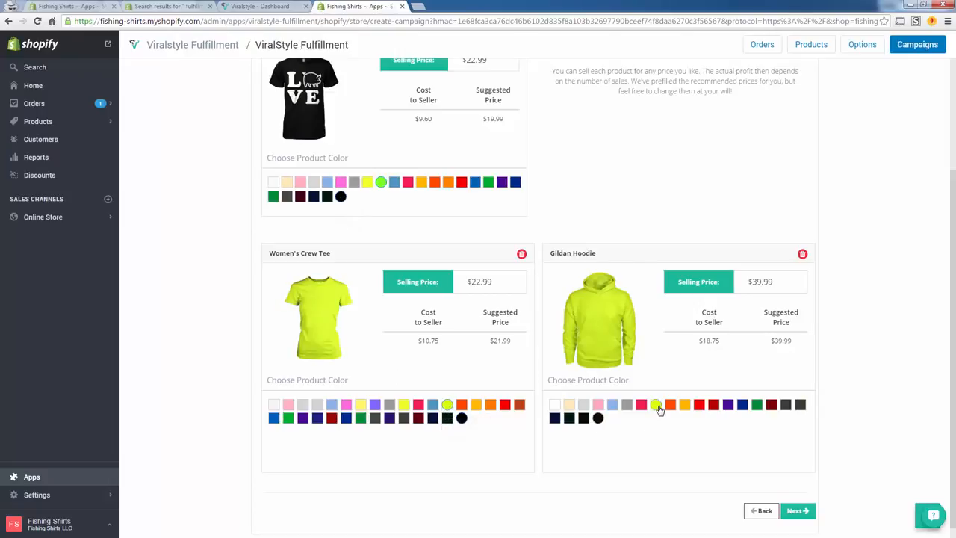
pyautogui.click(795, 512)
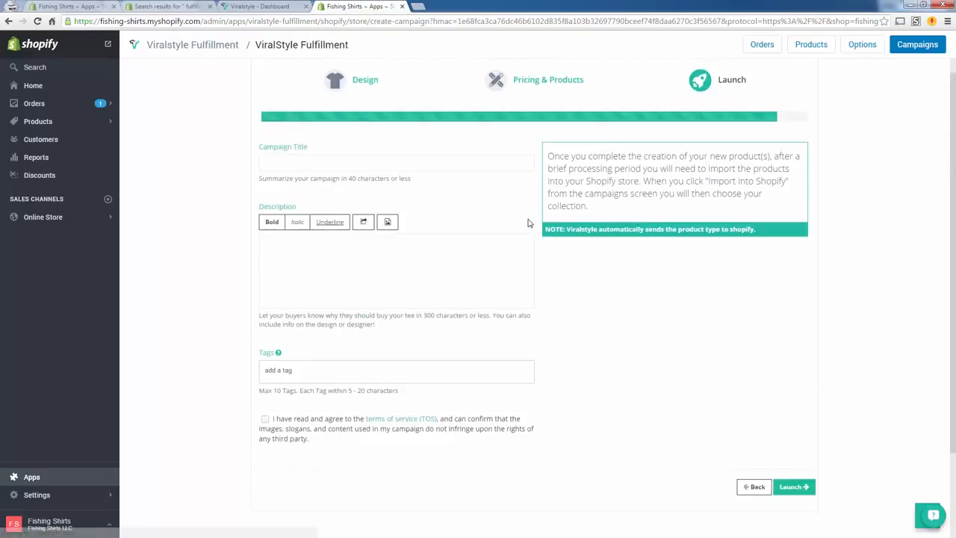
# Step: Launch the campaign with the title "I LOVE PIGS" and description "Limited edition.", agreeing to the terms of service
pyautogui.click(373, 178)
pyautogui.write('LO')
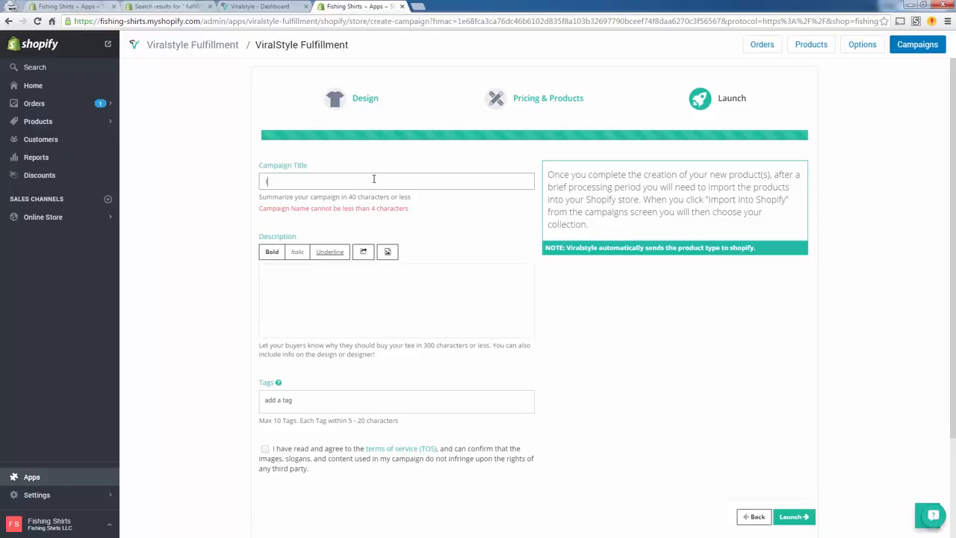
pyautogui.write(' LOVE PIGS')
pyautogui.click(315, 290)
pyautogui.write('Limited edition.')
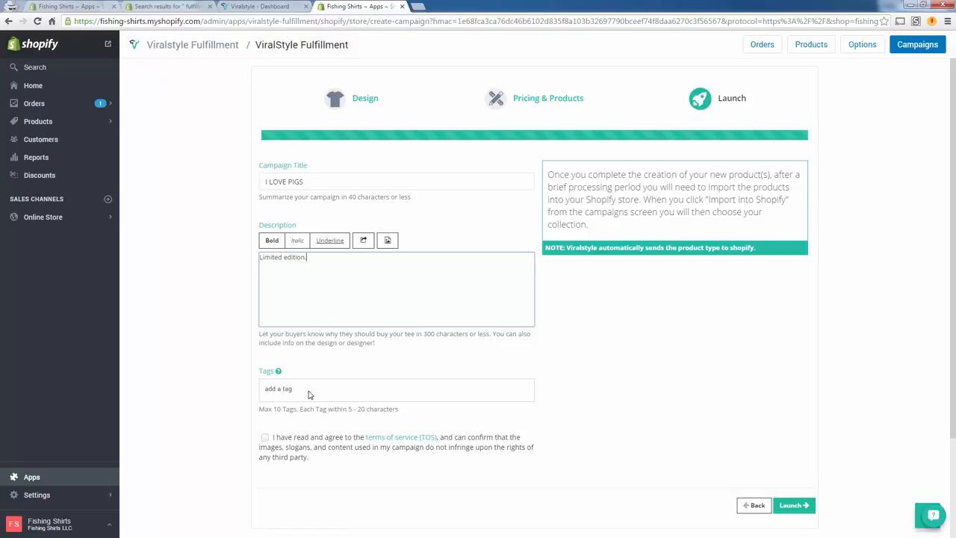
pyautogui.click(265, 437)
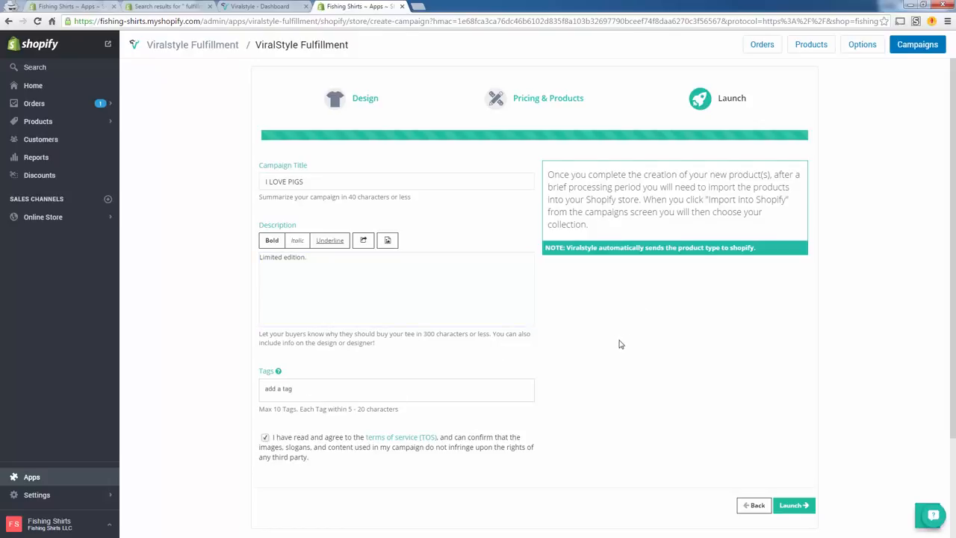
pyautogui.click(799, 510)
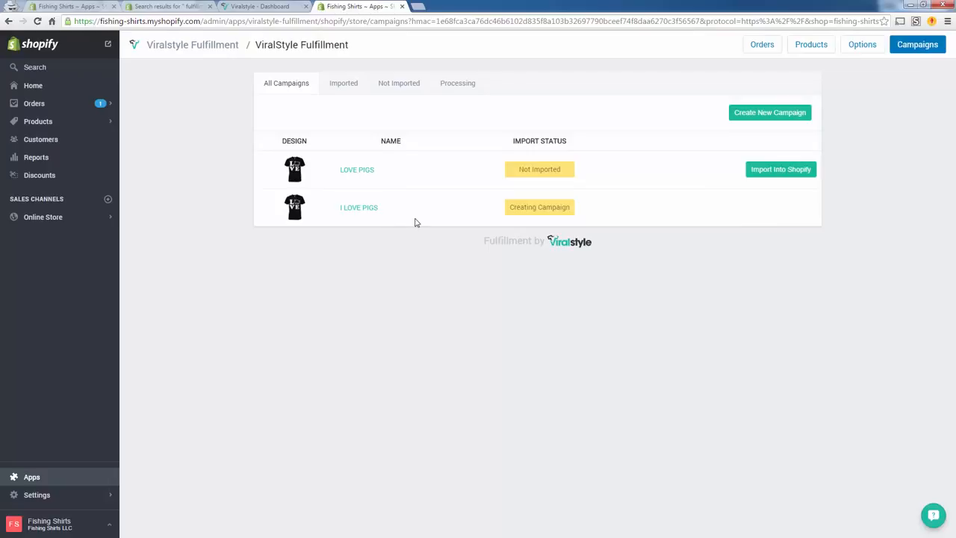
# Step: Refresh the campaign list and import the I LOVE PIGS campaign into Shopify under the Frontpage collection
pyautogui.click(38, 21)
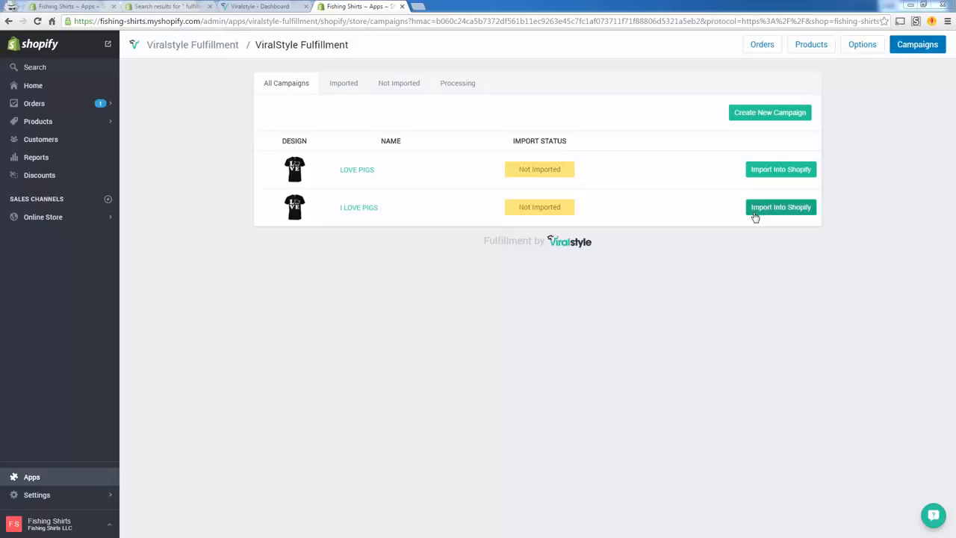
pyautogui.click(795, 213)
pyautogui.click(535, 229)
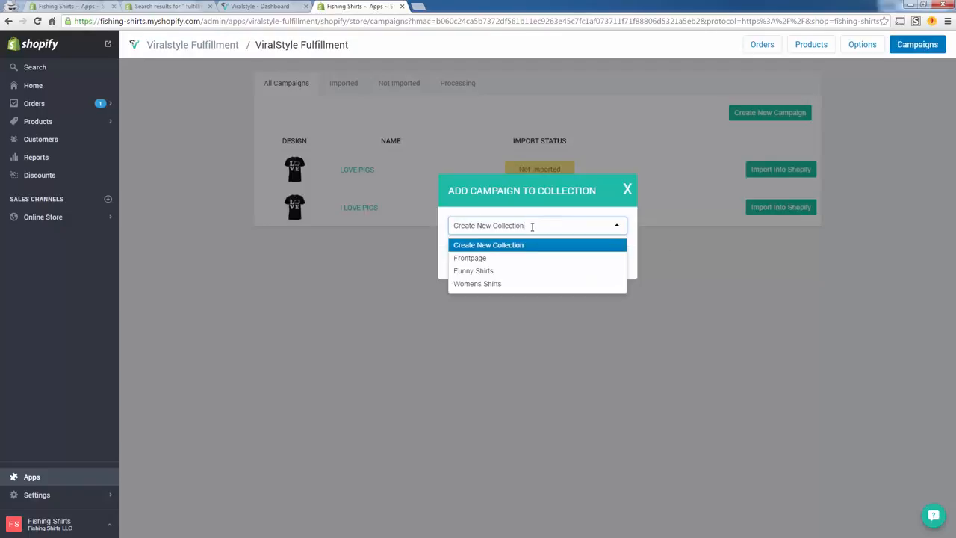
pyautogui.click(513, 261)
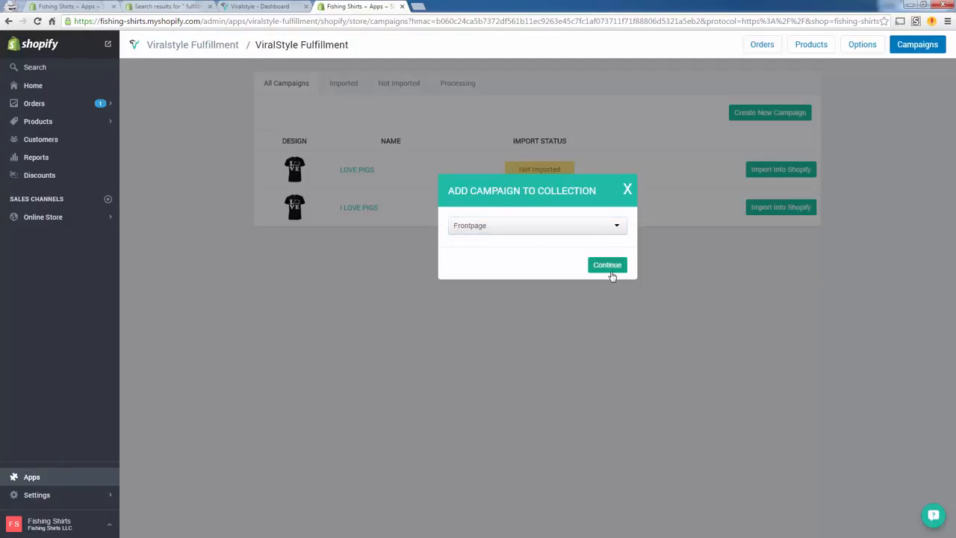
pyautogui.click(530, 218)
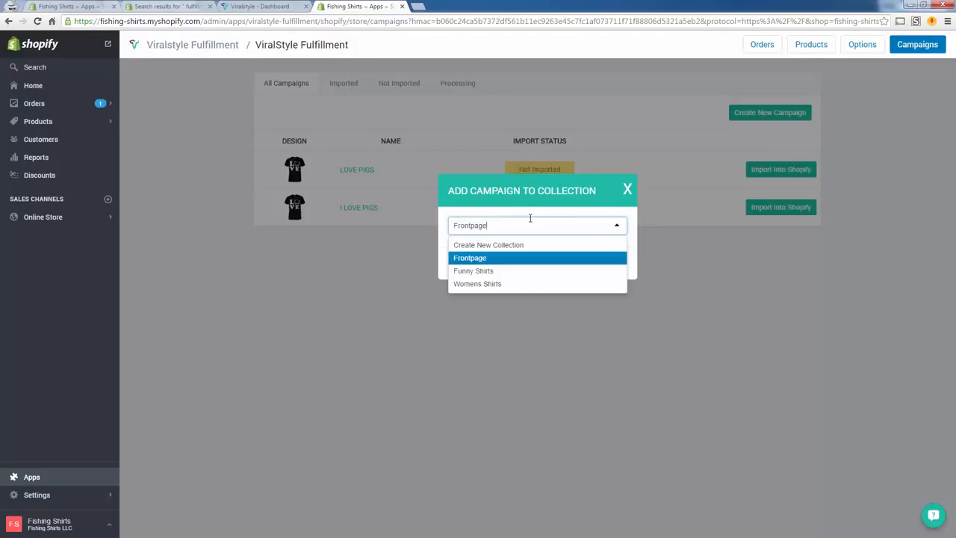
pyautogui.click(535, 212)
pyautogui.click(621, 267)
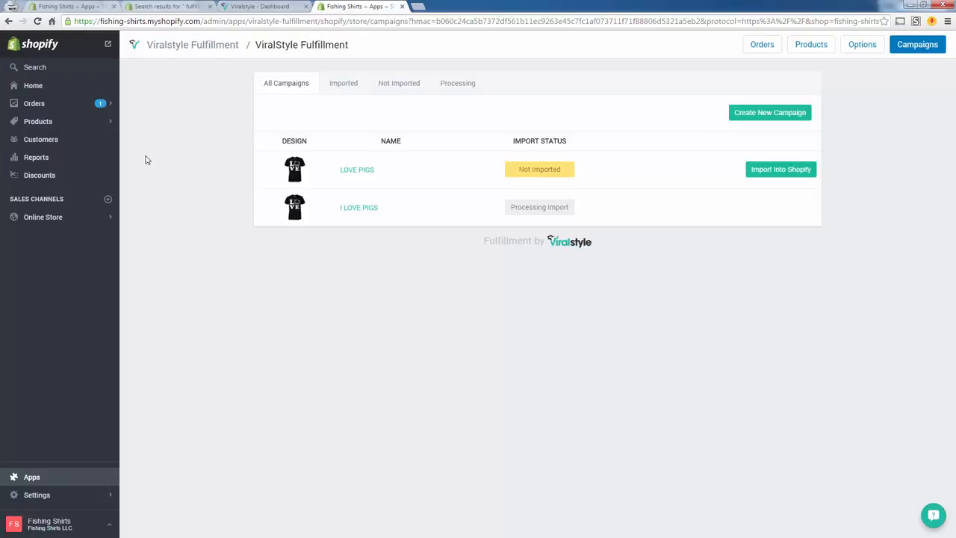
# Step: Make the imported I LOVE PIGS product visible in the online store and save it
pyautogui.click(59, 123)
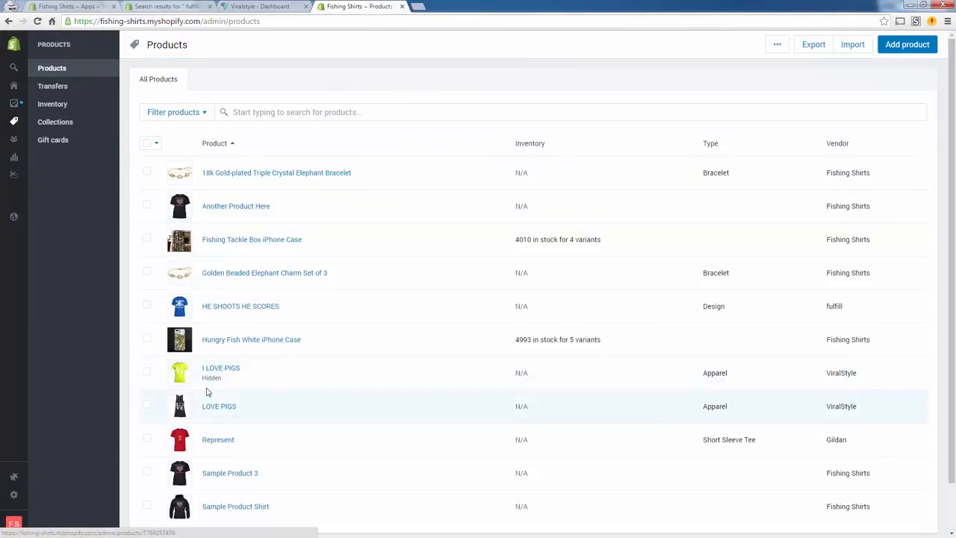
pyautogui.doubleClick(212, 379)
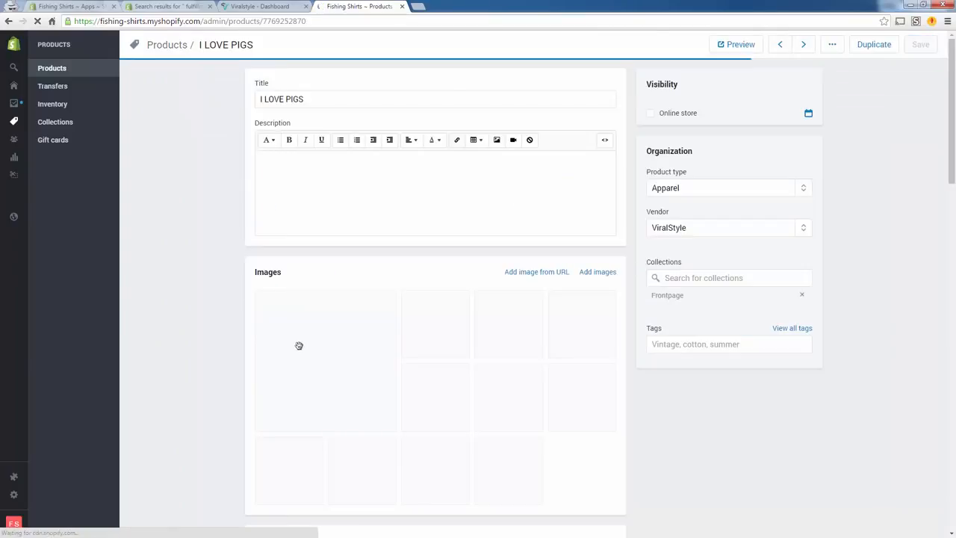
pyautogui.click(651, 116)
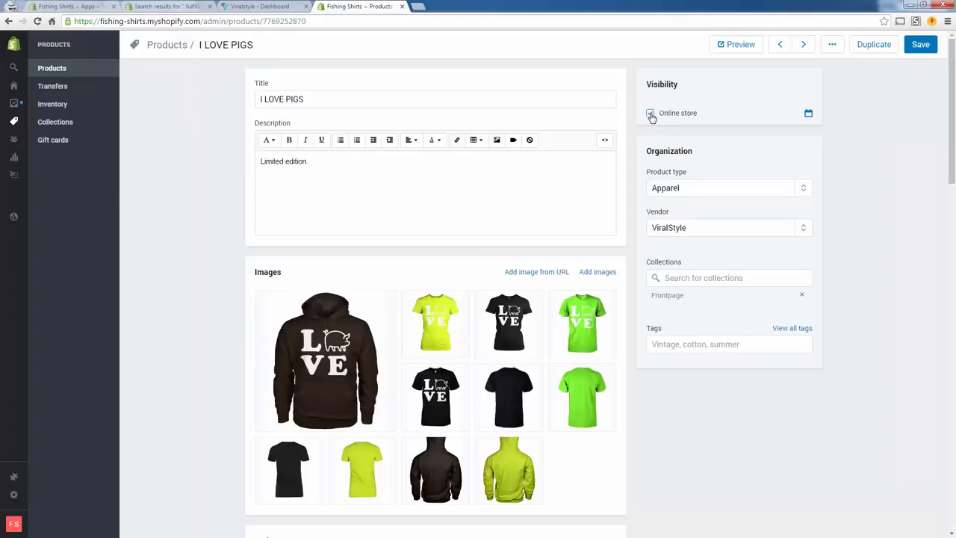
pyautogui.click(924, 45)
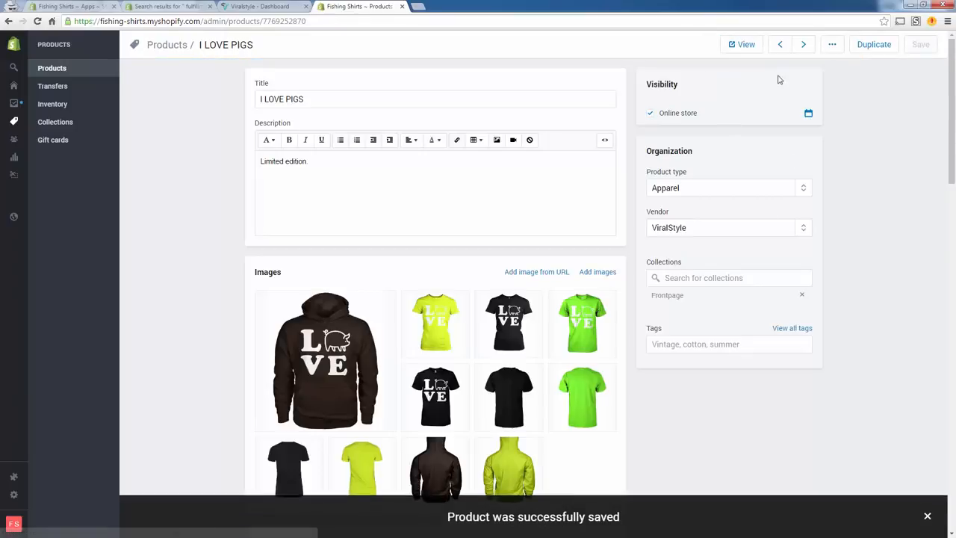
# Step: View the I LOVE PIGS product page in the storefront and look through its product images
pyautogui.click(755, 49)
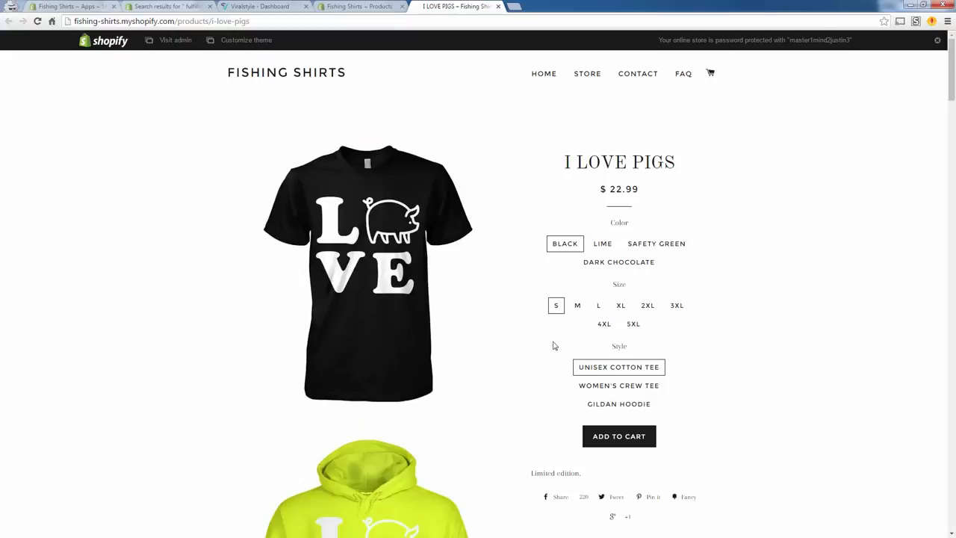
pyautogui.scroll(-2, 436, 440)
pyautogui.scroll(-15, 436, 441)
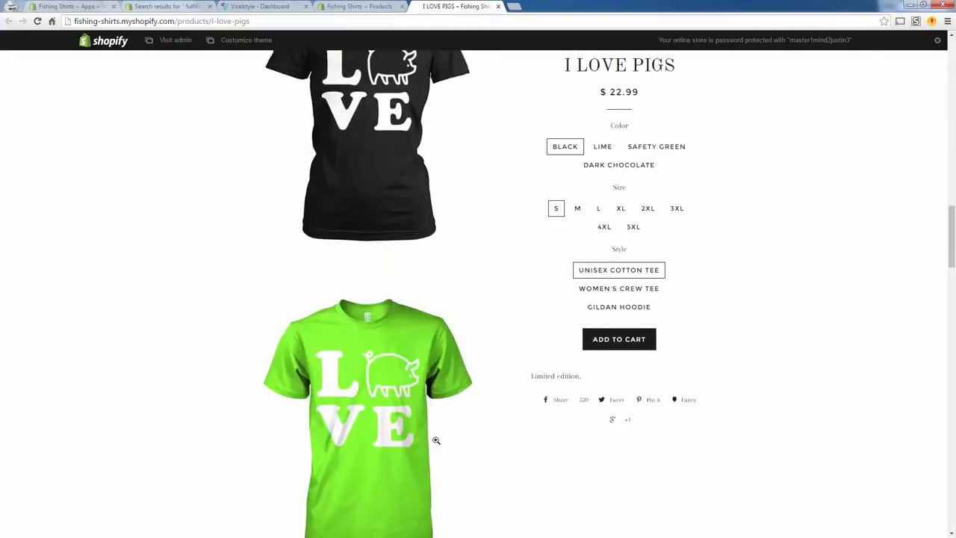
pyautogui.scroll(-17, 436, 440)
pyautogui.moveTo(952, 386); pyautogui.dragTo(954, 47)
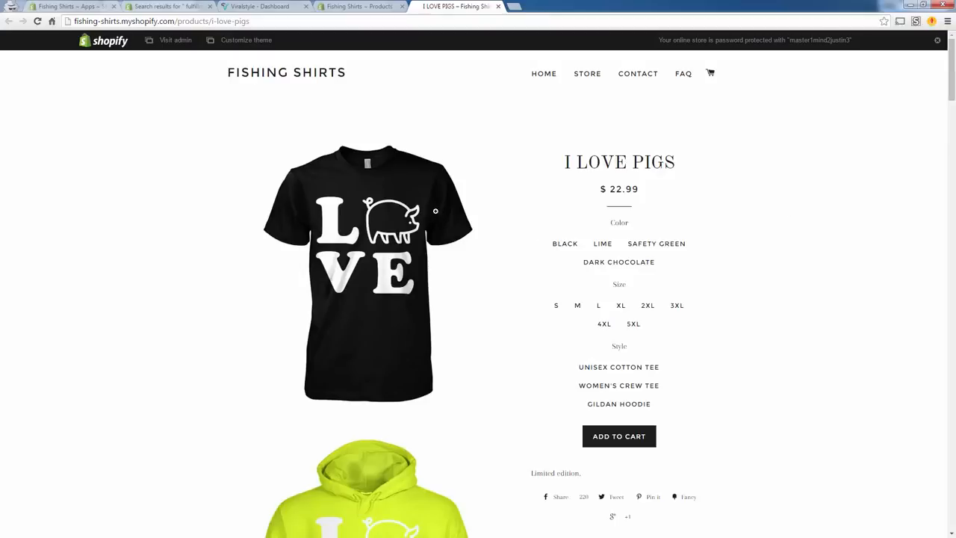
# Step: Open the Viralstyle blog at blog.viralstyle.com in a new browser tab
pyautogui.click(514, 5)
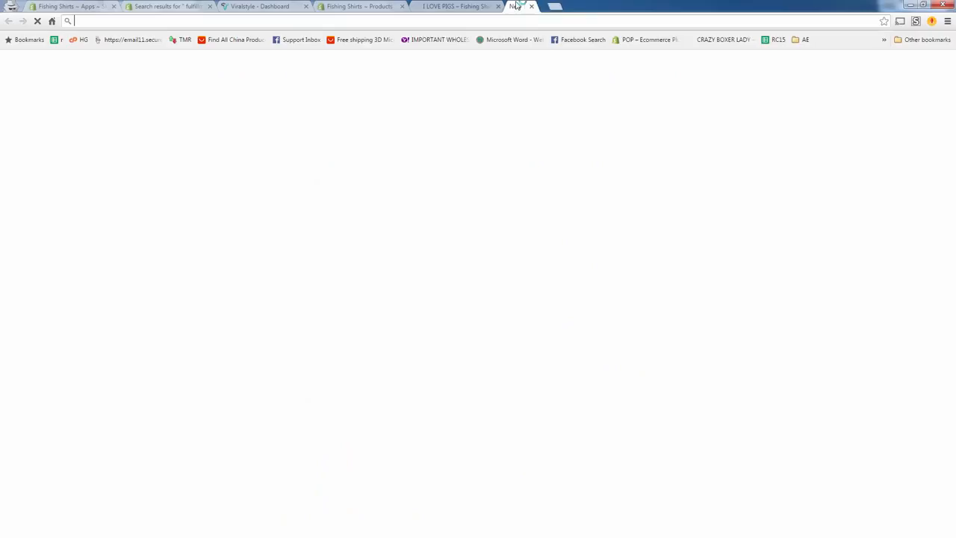
pyautogui.write('blog.v')
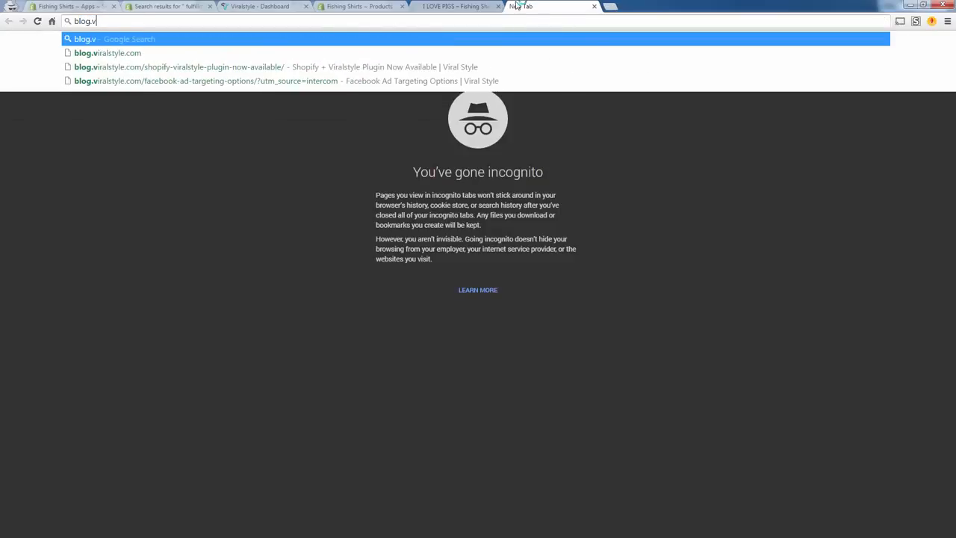
pyautogui.write('iralstyle.com')
pyautogui.press('Return')
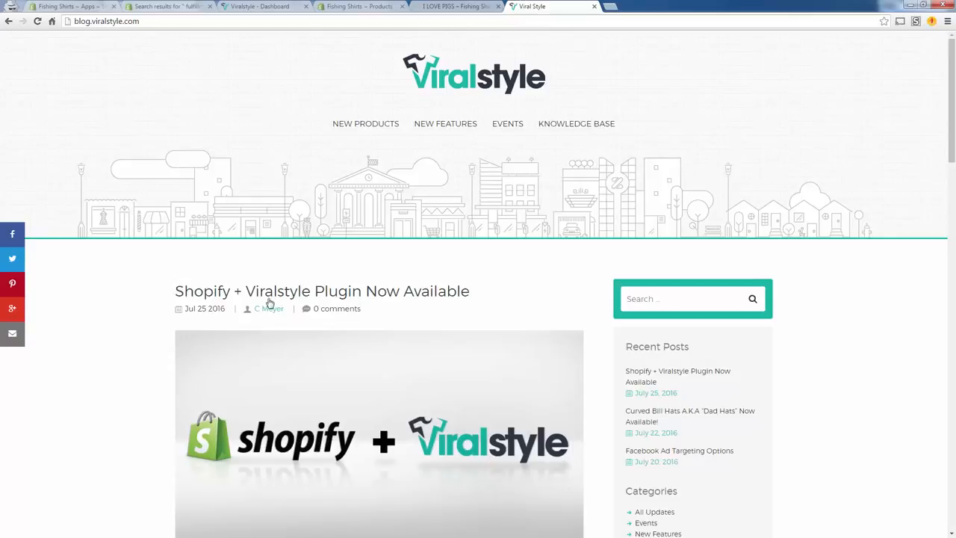
# Step: Open the "Shopify + Viralstyle Plugin Now Available" post and follow its link to the Viralstyle Fulfillment listing in the Shopify App Store
pyautogui.click(270, 295)
pyautogui.scroll(-3, 351, 351)
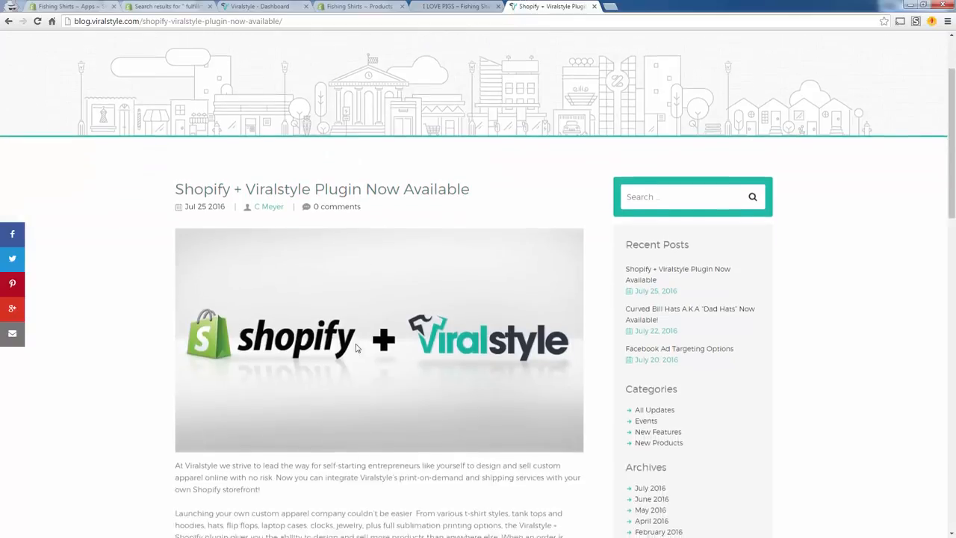
pyautogui.scroll(-3, 323, 455)
pyautogui.click(348, 422)
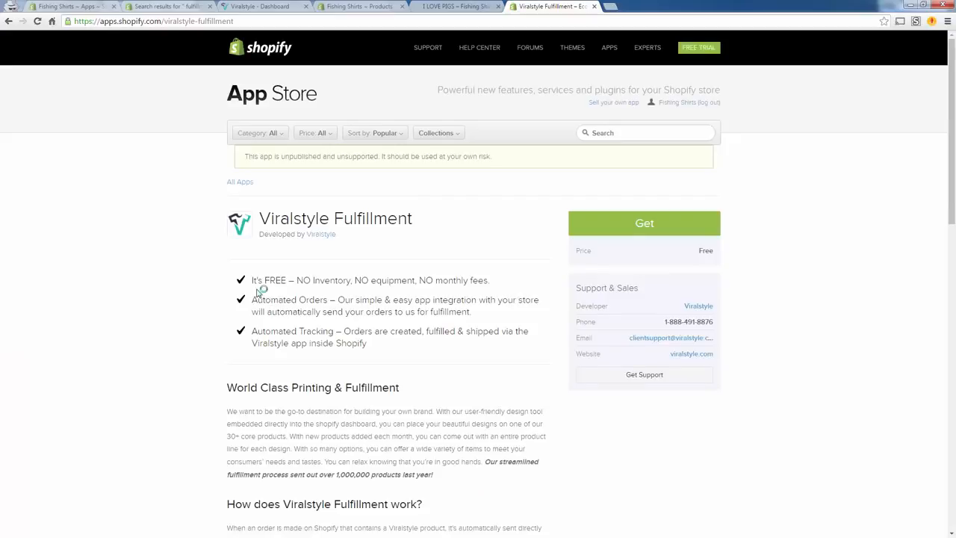
# Step: Review the app name and feature highlights on the Viralstyle Fulfillment listing
pyautogui.moveTo(223, 289); pyautogui.dragTo(436, 360)
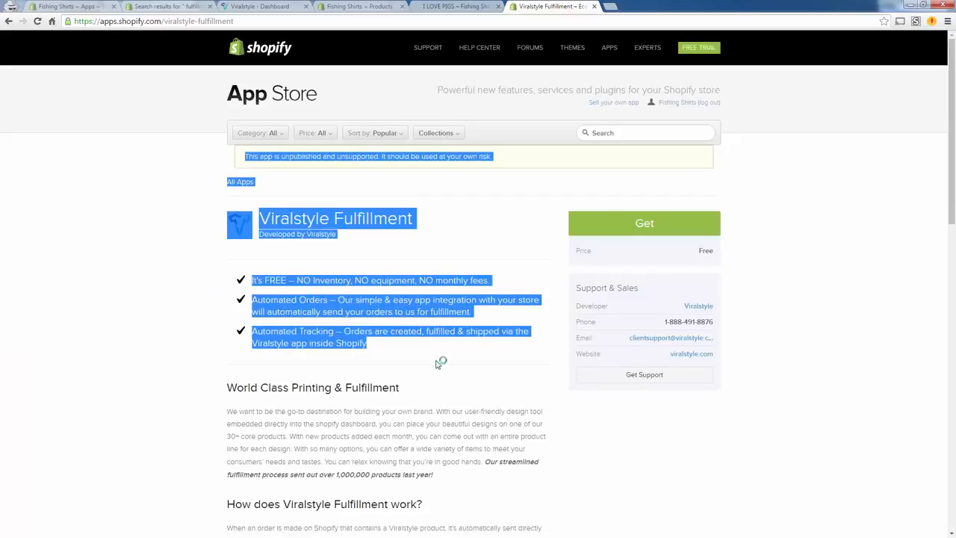
pyautogui.click(436, 360)
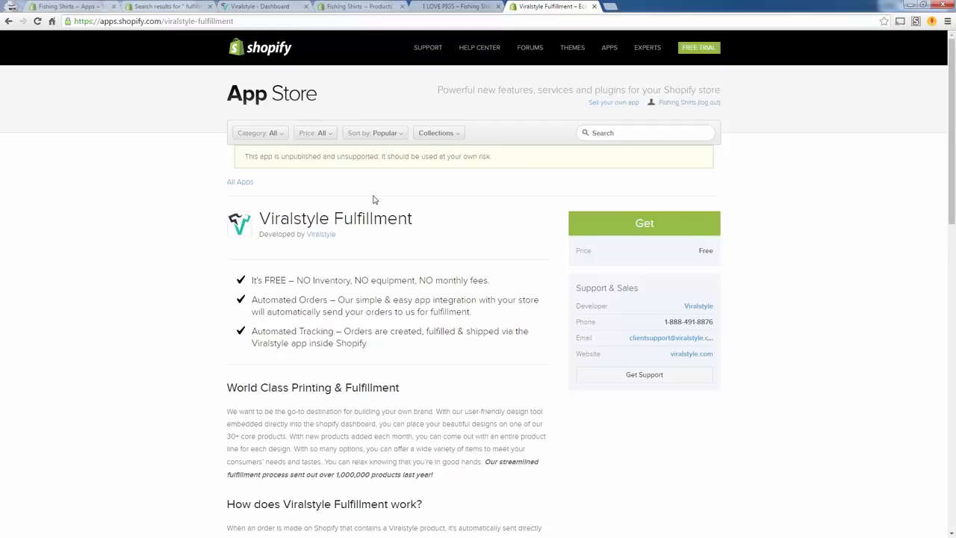
pyautogui.moveTo(259, 216); pyautogui.dragTo(383, 366)
pyautogui.click(383, 351)
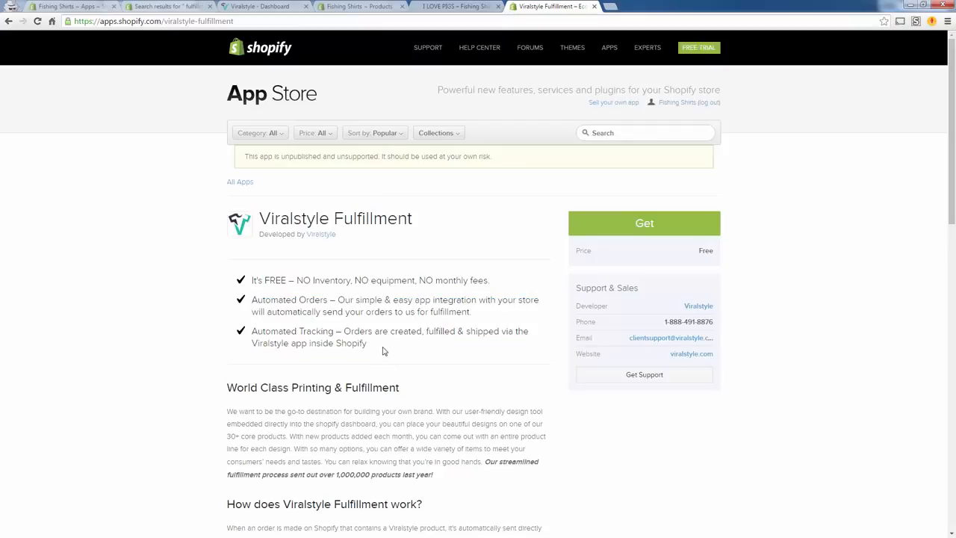